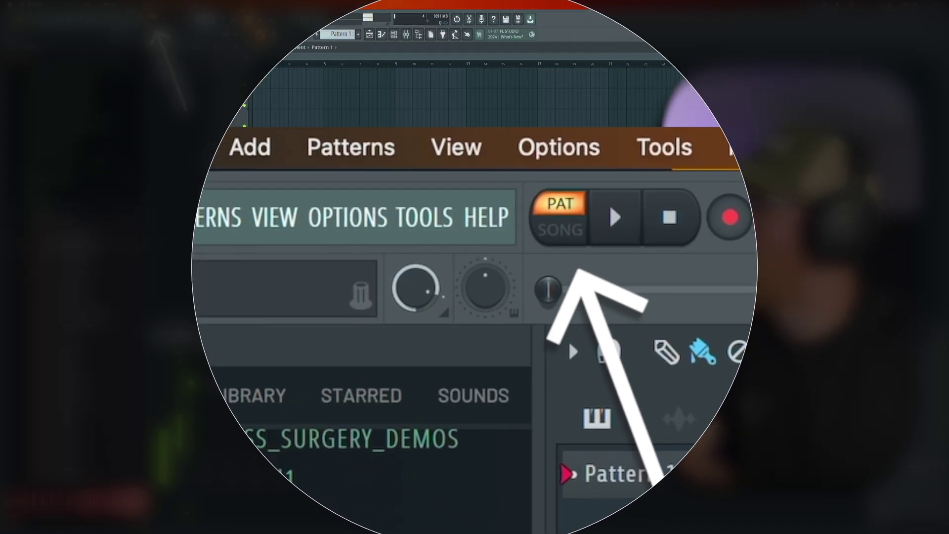
Place the BC_172_KickBuilder - Ebm loop at the start of Track 1, select Pattern 1 and switch playback to song mode.
left_click_drag(71, 246, 258, 79)
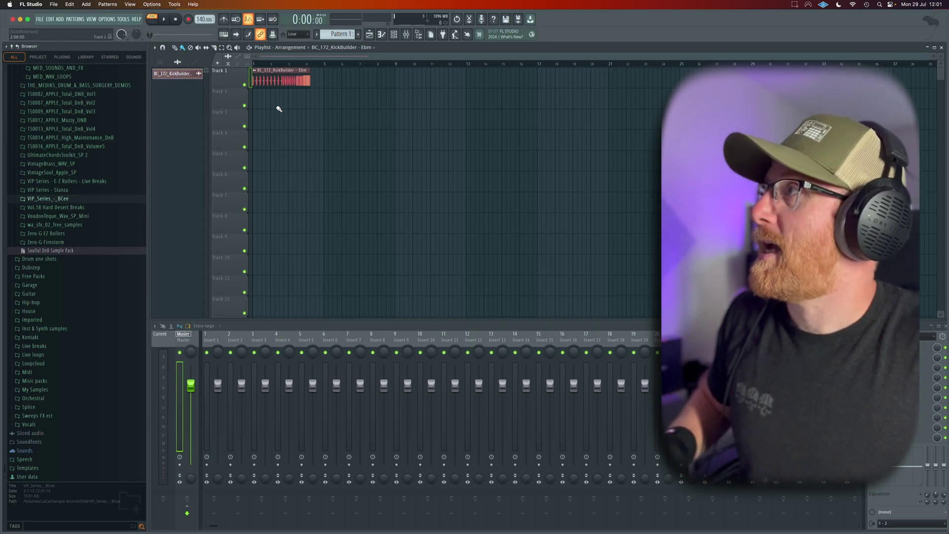
key("space")
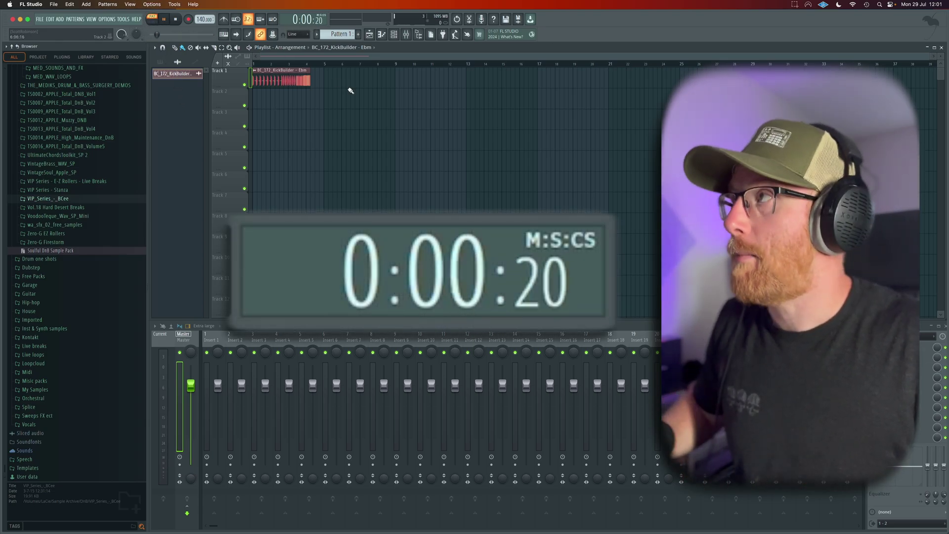
left_click(331, 34)
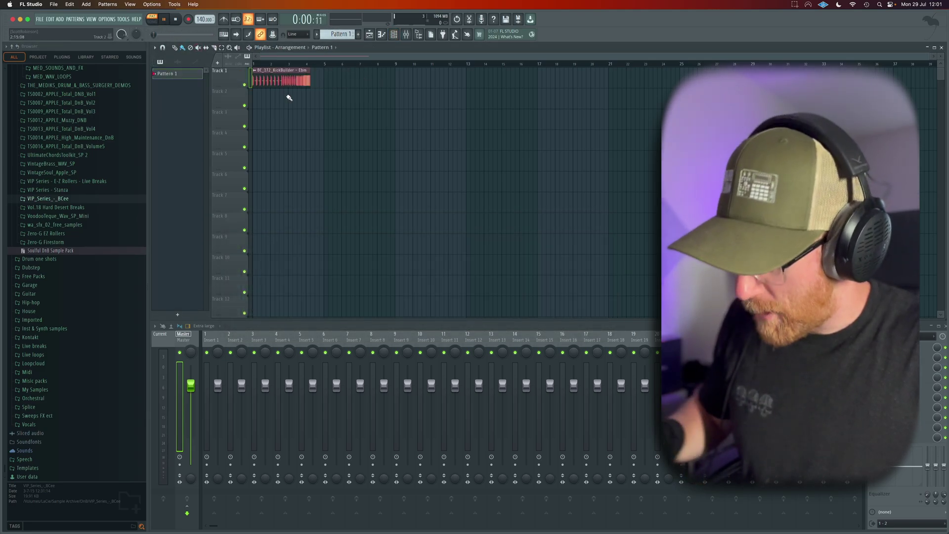
key("l")
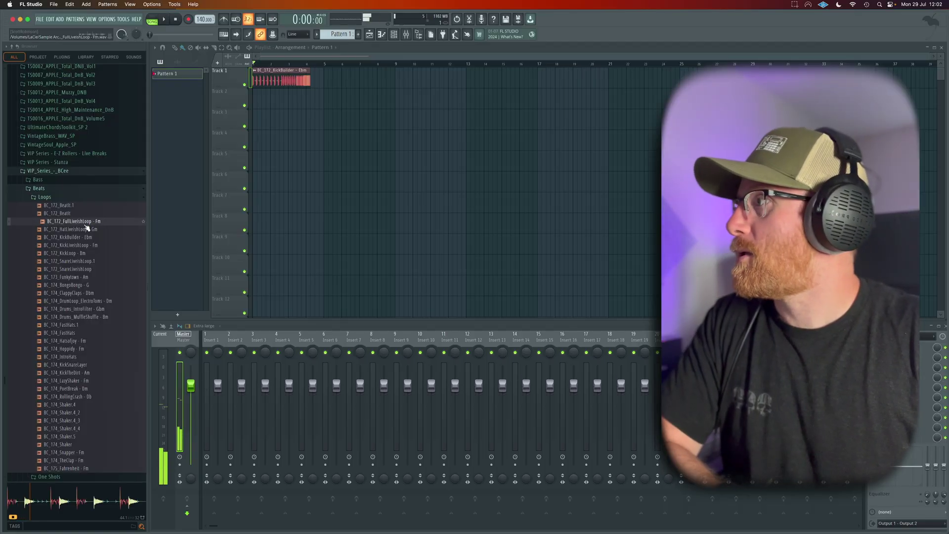
Preview the BC_172_KickLoop - Bm and BC_173_Funkytown - Am loops from the sample browser.
left_click(79, 255)
left_click(65, 277)
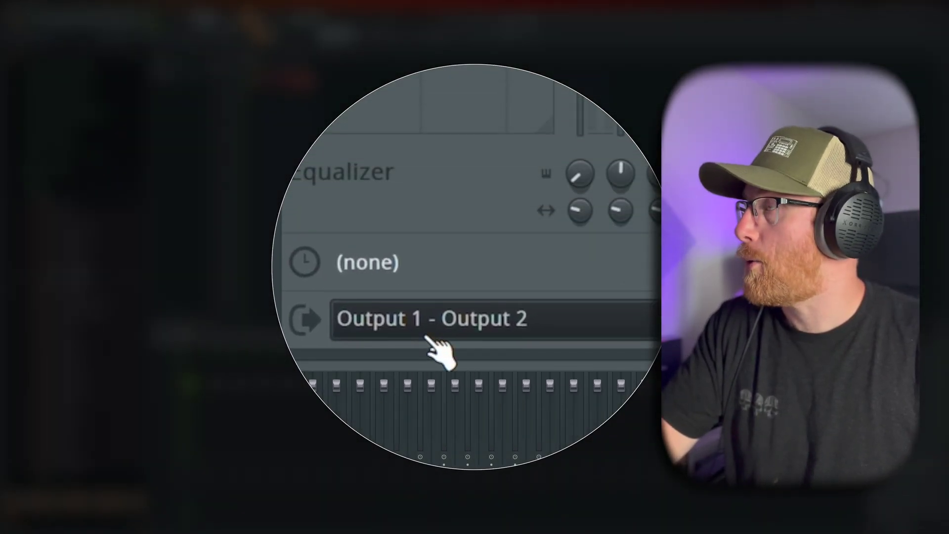
Switch the master track's audio output to (none) and restore it to Output 1 - Output 2.
left_click(426, 337)
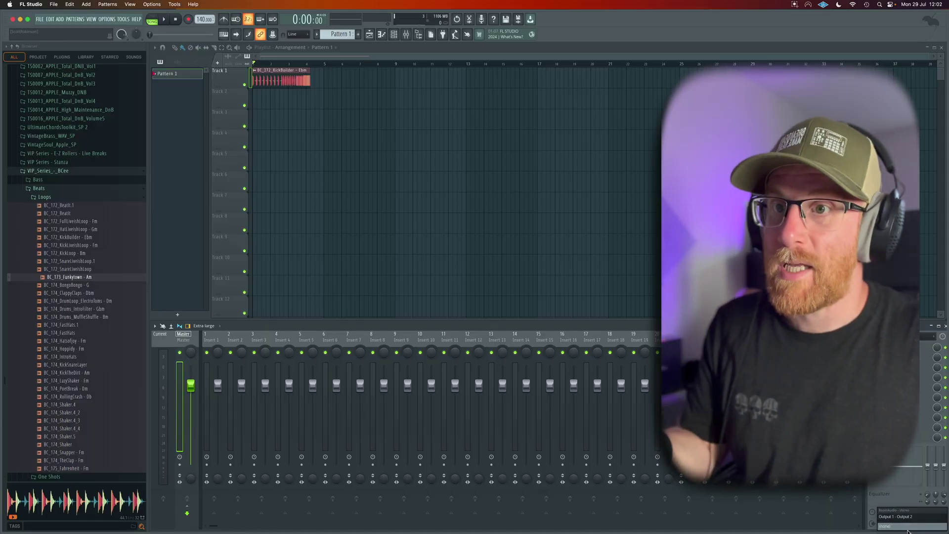
left_click(910, 528)
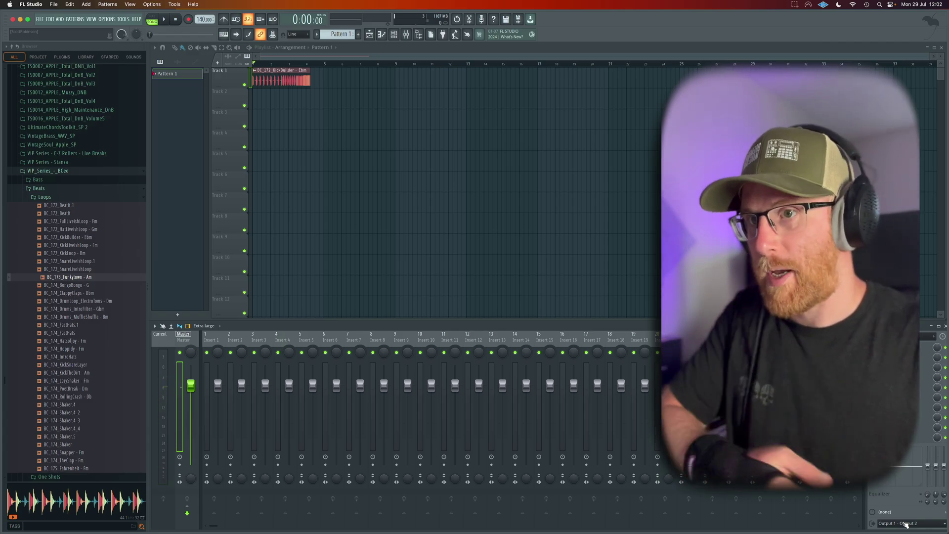
left_click(905, 523)
left_click(904, 517)
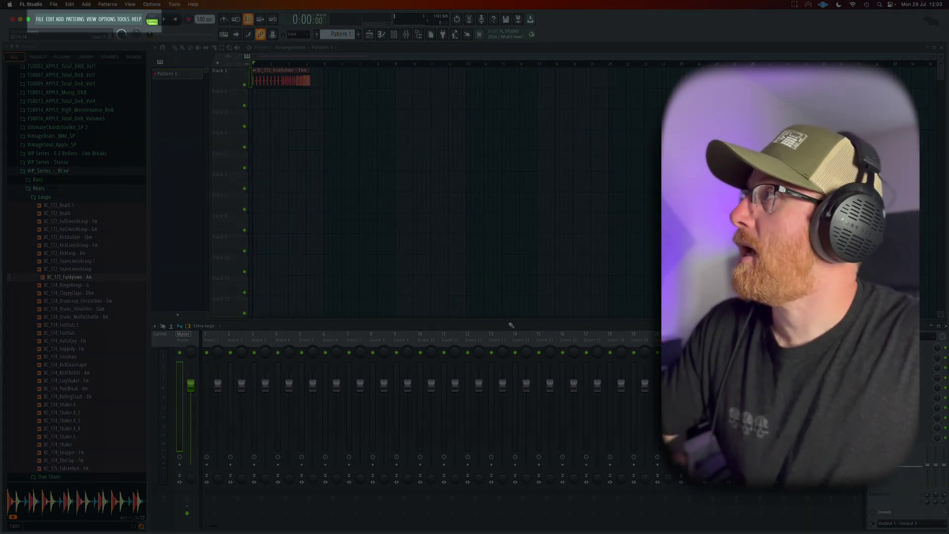
Open the audio settings and review the available audio devices without changing the selected one.
left_click(109, 19)
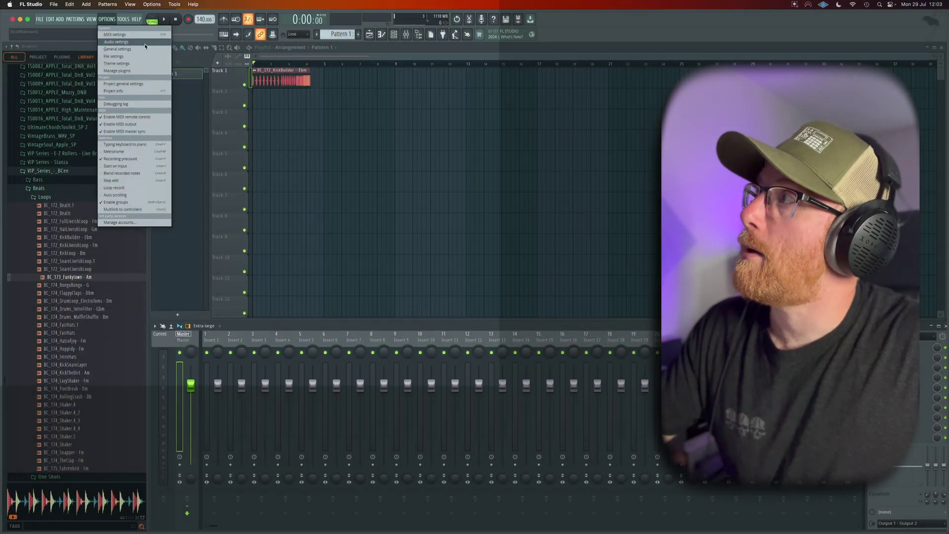
left_click(107, 42)
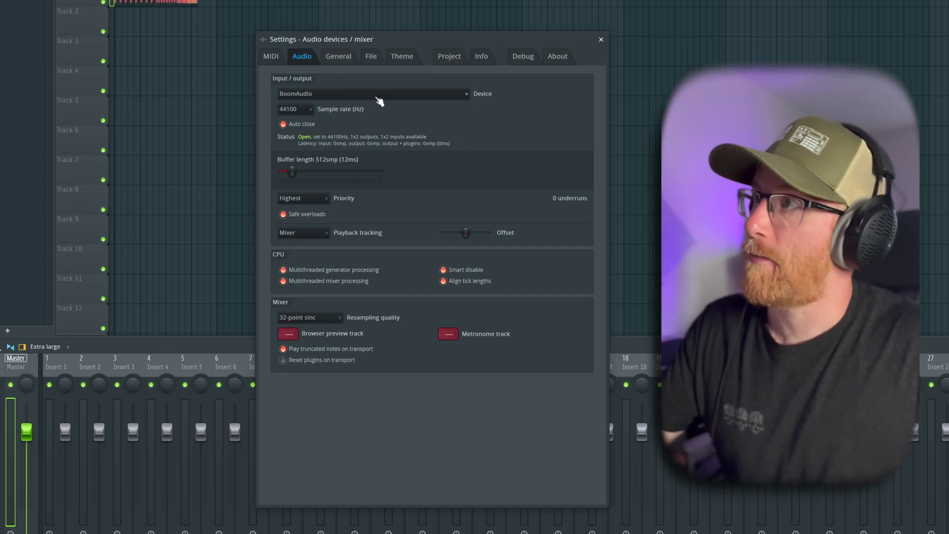
left_click(376, 96)
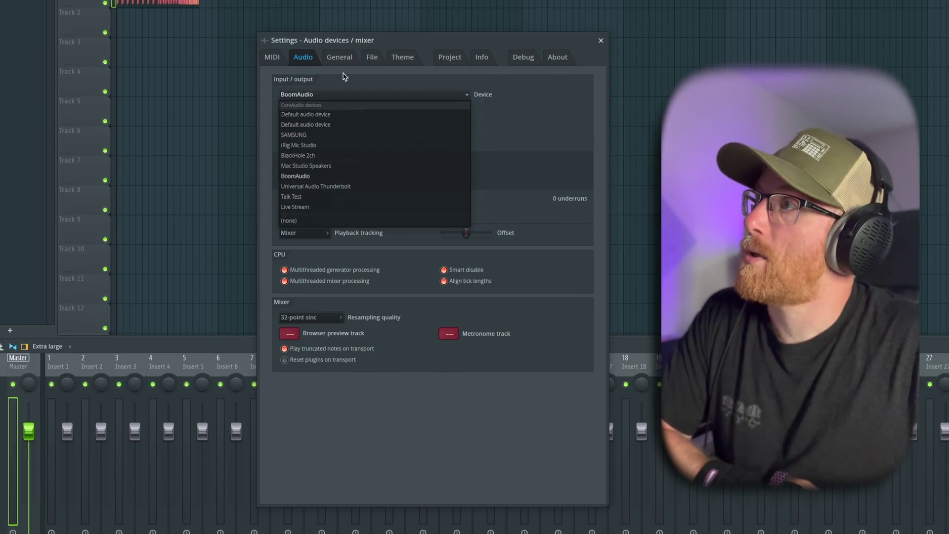
left_click(376, 58)
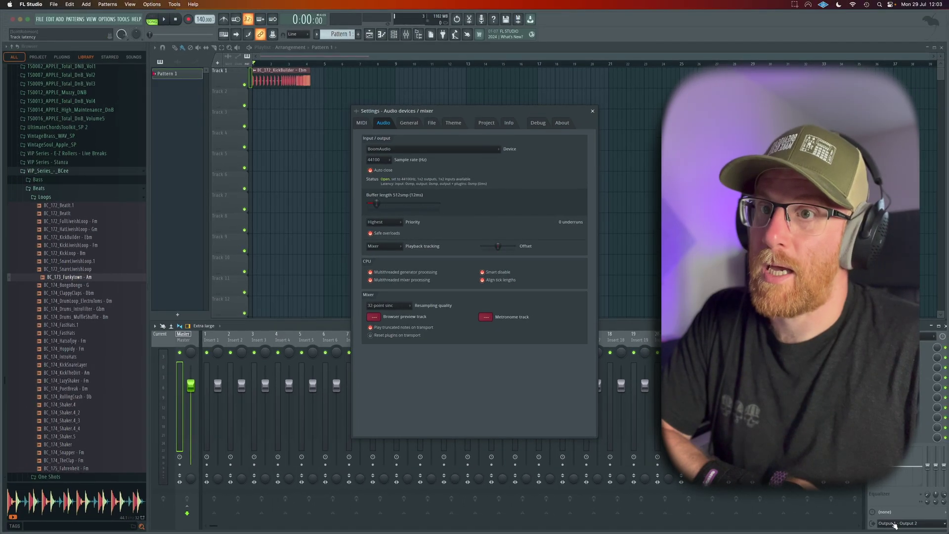
Check the output routing of the master track, keeping Output 1 - Output 2, and inspect the output options of Insert 1.
left_click(894, 525)
left_click(180, 377)
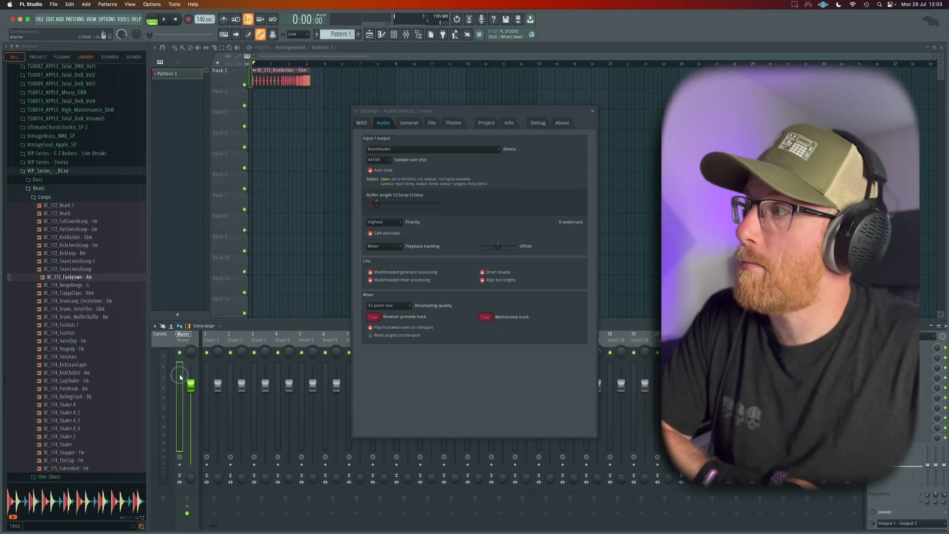
left_click(884, 525)
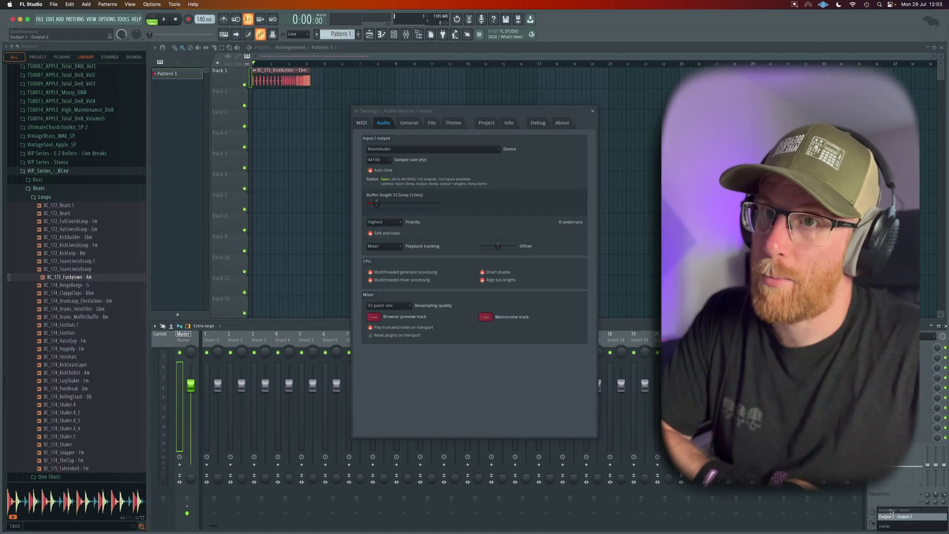
left_click(894, 516)
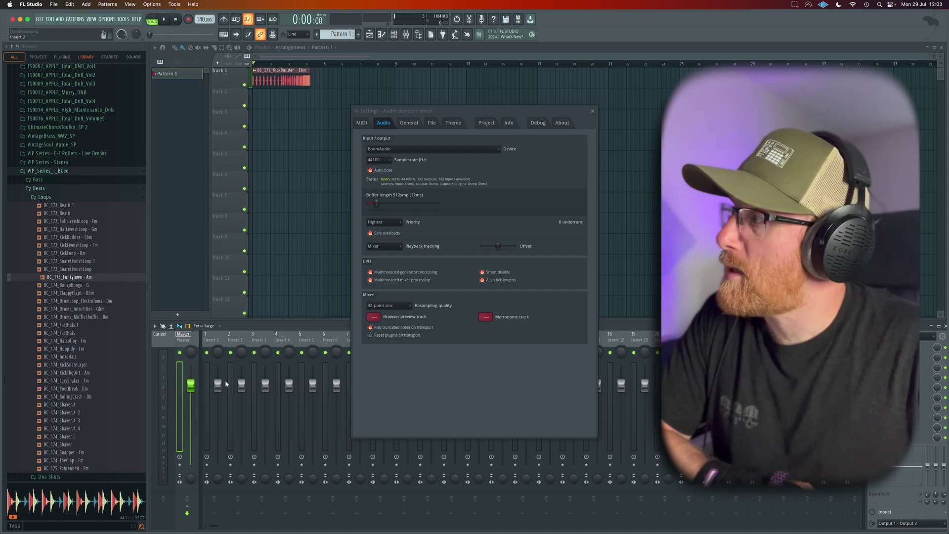
left_click(205, 388)
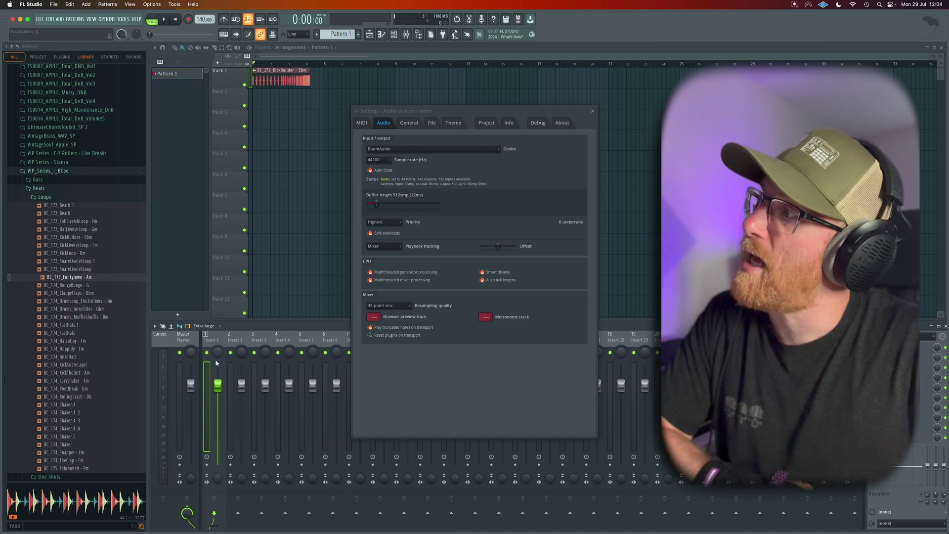
left_click(902, 528)
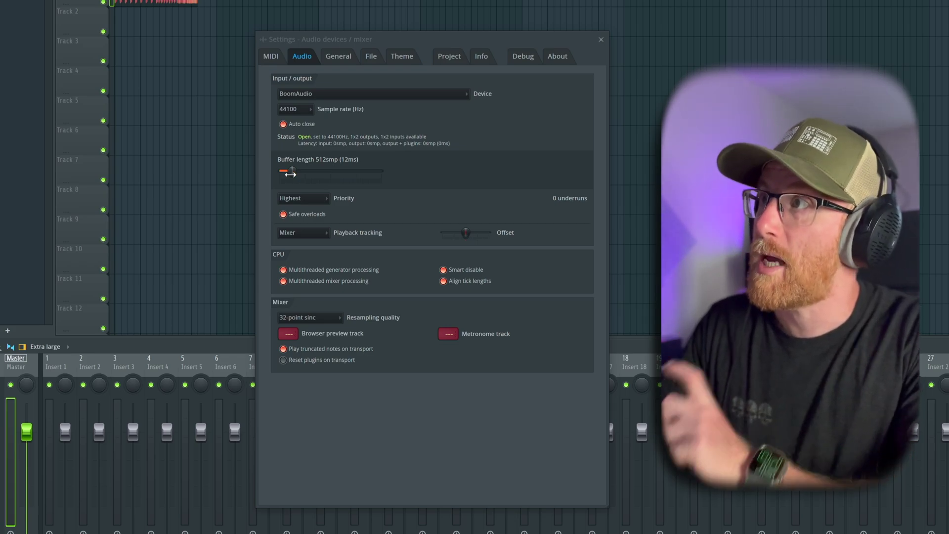
Raise the audio buffer length to 4096 samples, lower it to 128 samples and close the audio settings.
left_click_drag(295, 171, 382, 171)
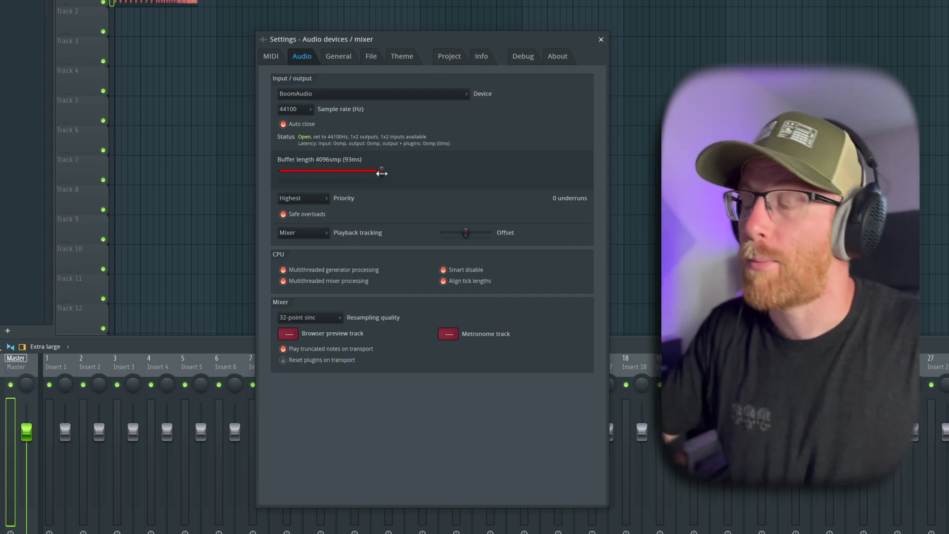
left_click_drag(381, 173, 292, 179)
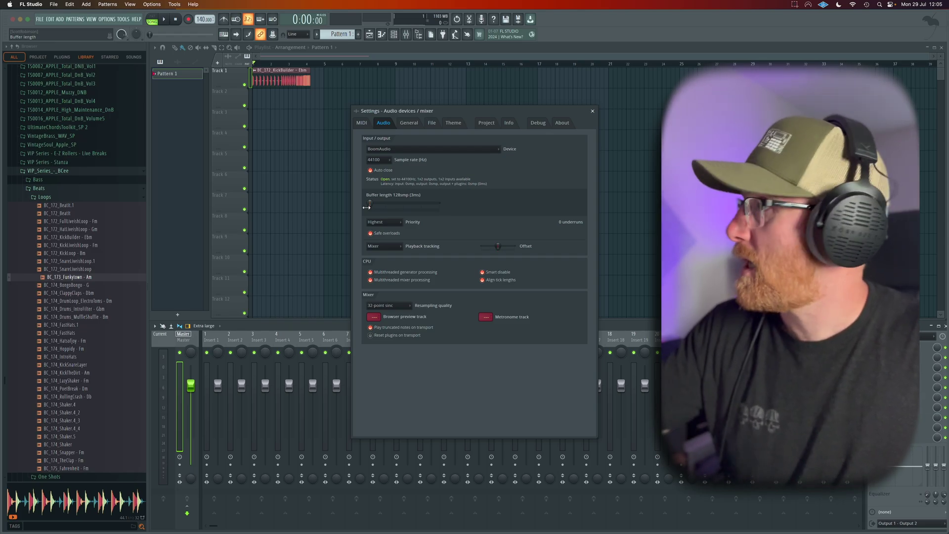
left_click(593, 111)
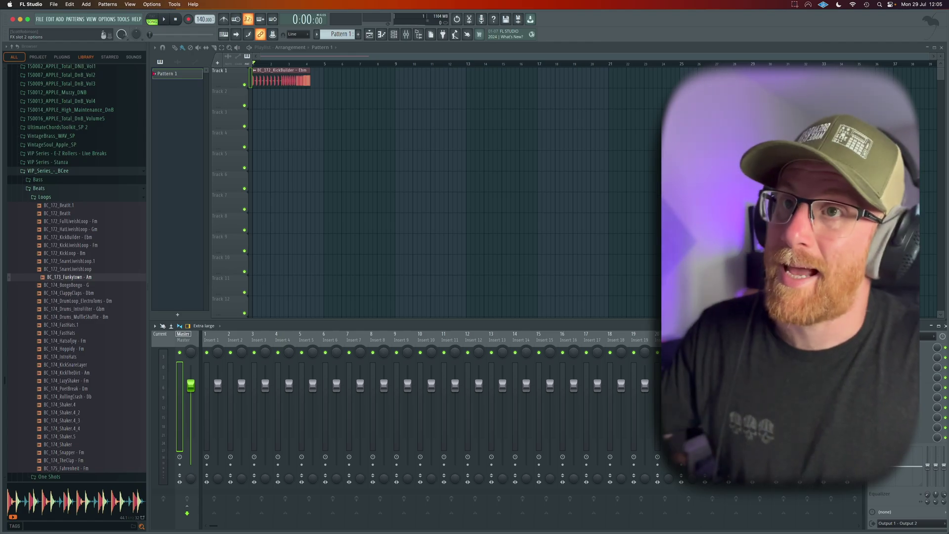
Load Fruity Limiter into the first effect slot of the master track, start playback and close the plugin window.
left_click(873, 348)
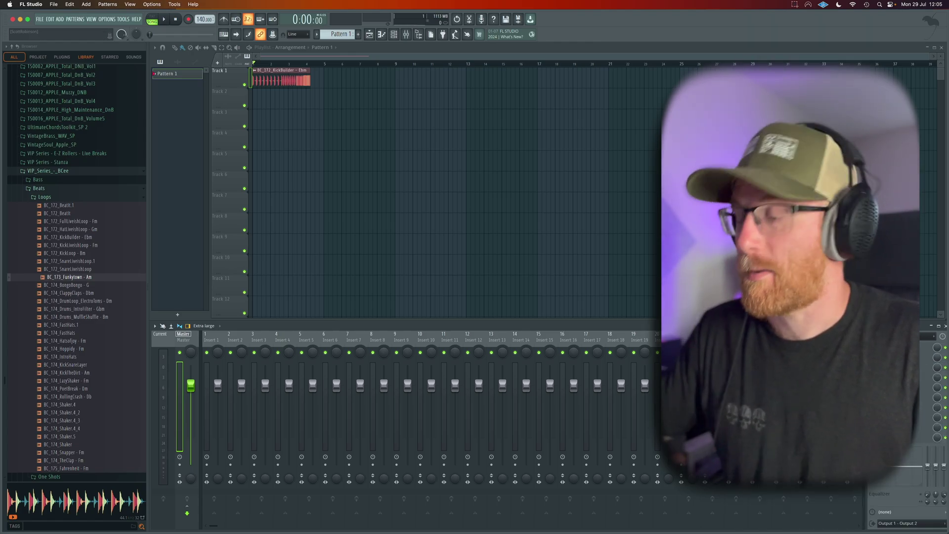
key("F8")
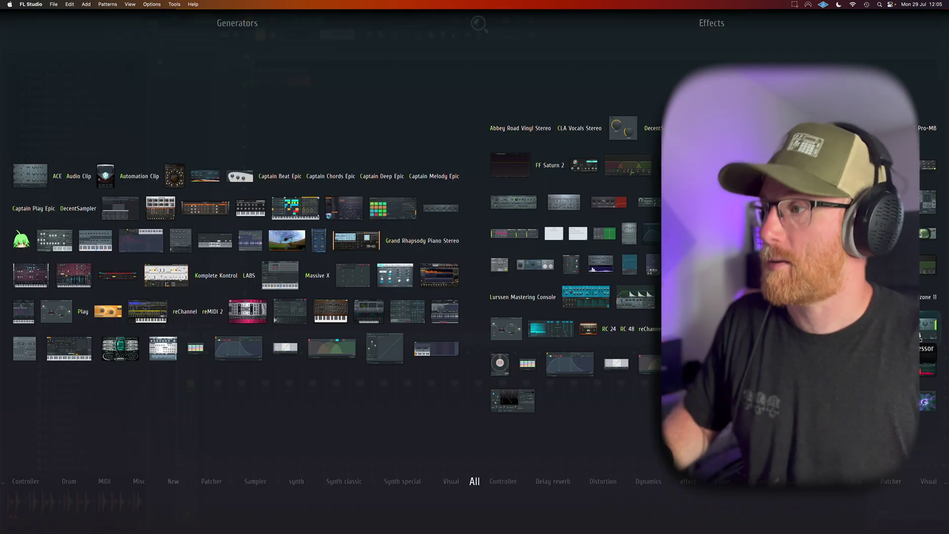
type("li")
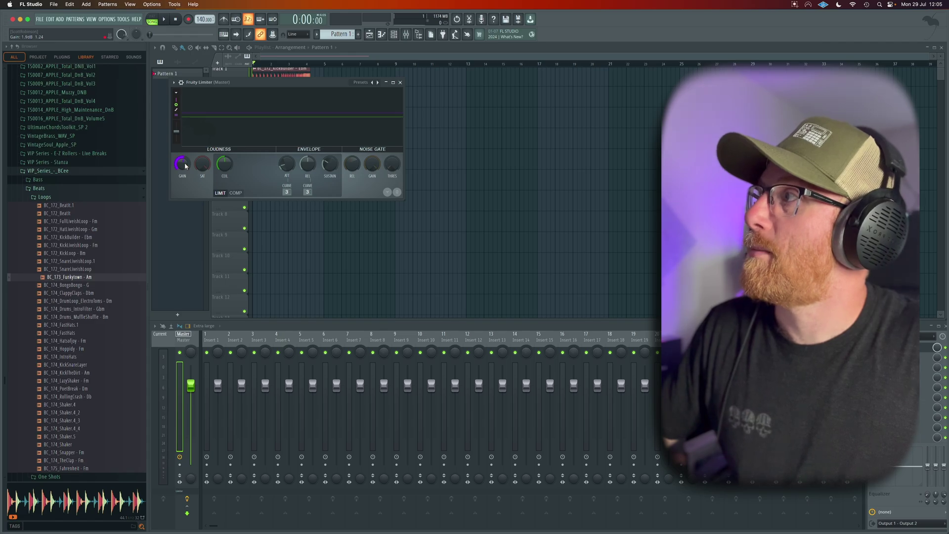
key("space")
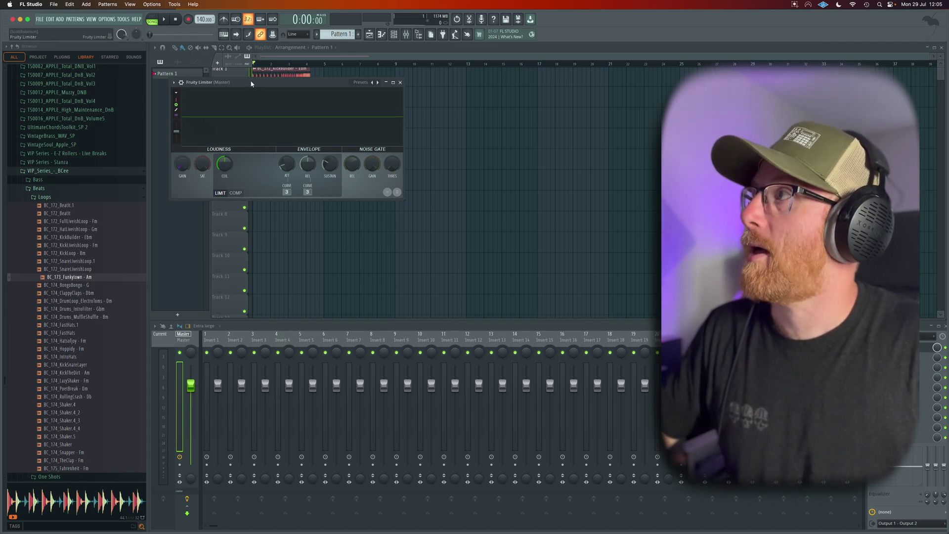
left_click(404, 84)
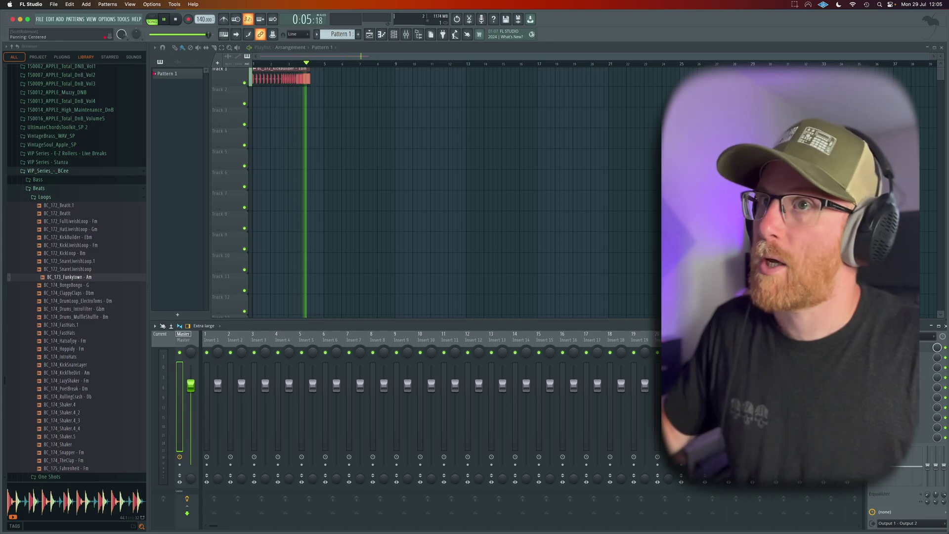
Re-enable Fruity Limiter on the master track during playback, view its plugin window and close it.
left_click(945, 348)
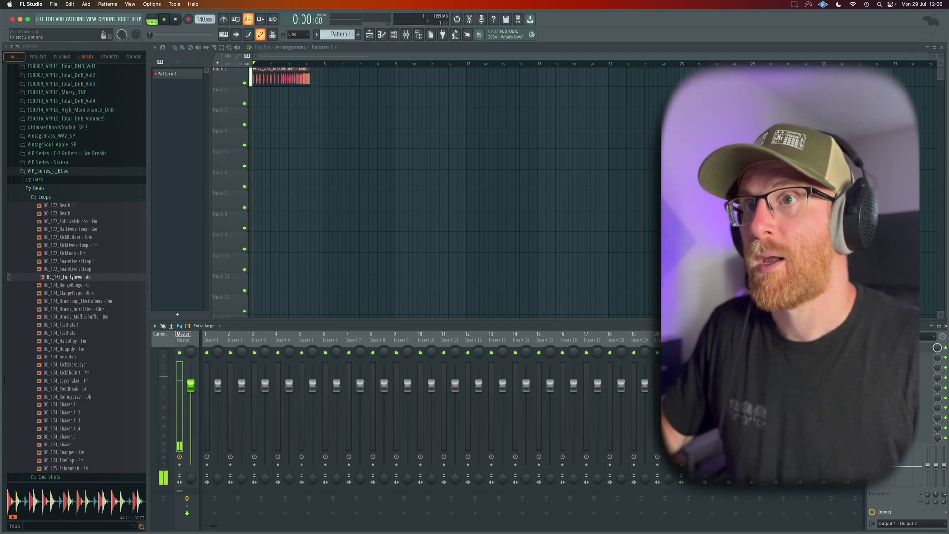
left_click(904, 347)
left_click(904, 348)
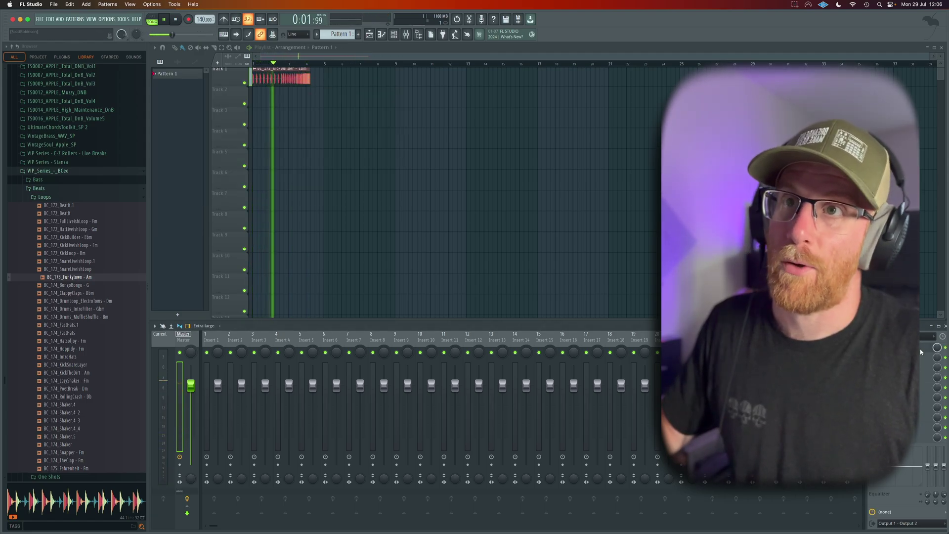
left_click(901, 347)
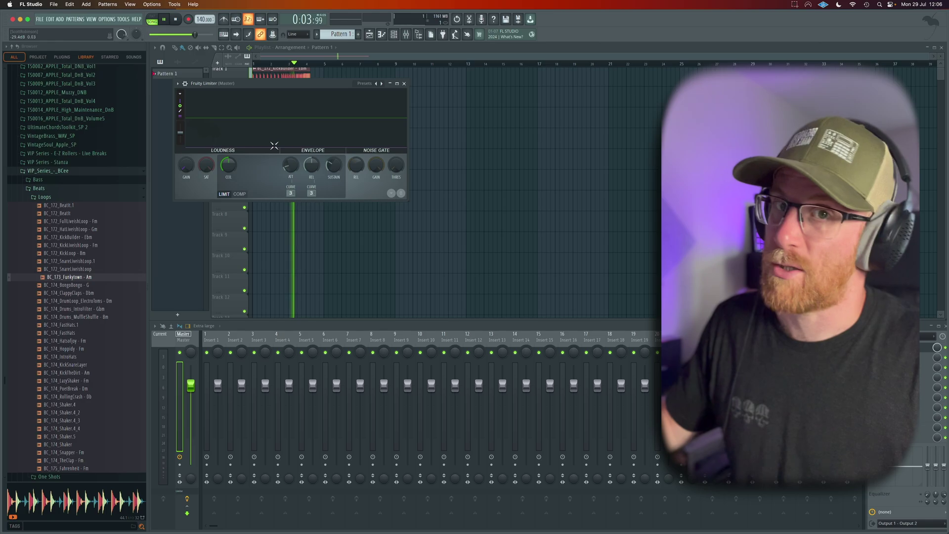
left_click(405, 84)
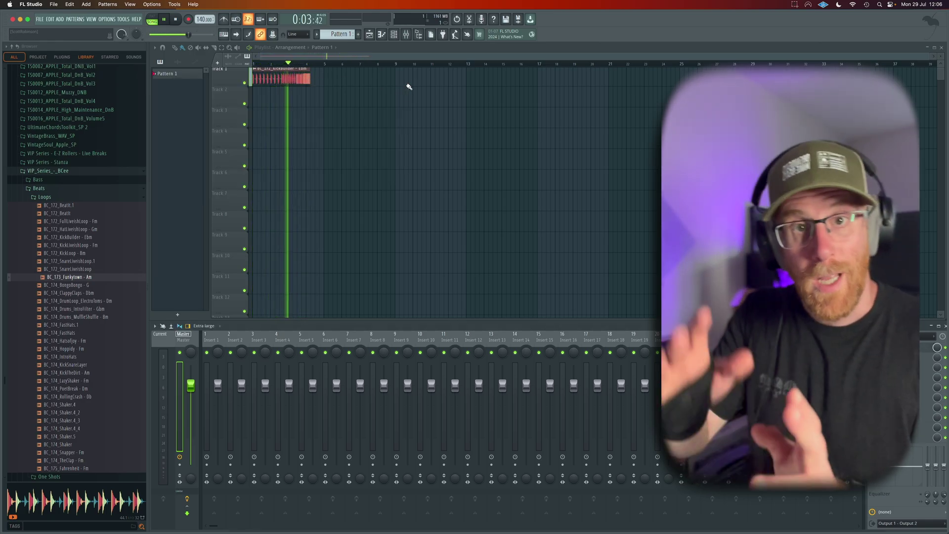